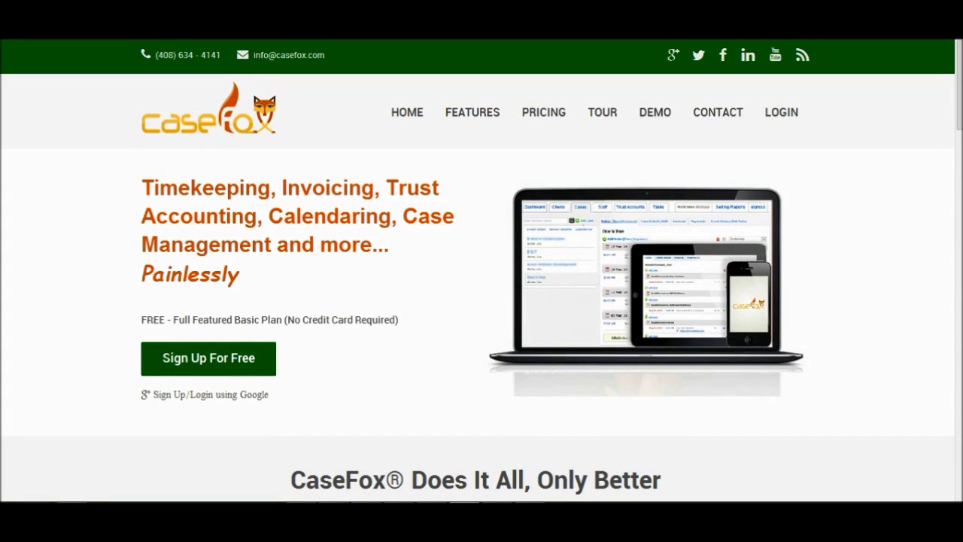
# Step: Look over the Key Features page, then return to the CaseFox home page
pyautogui.click(457, 114)
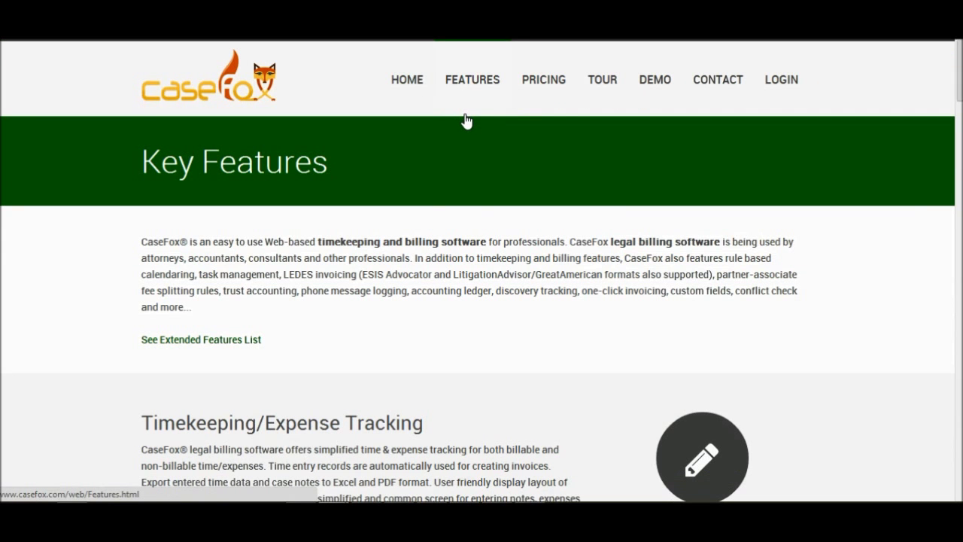
pyautogui.scroll(-10, 465, 121)
pyautogui.scroll(-15, 466, 113)
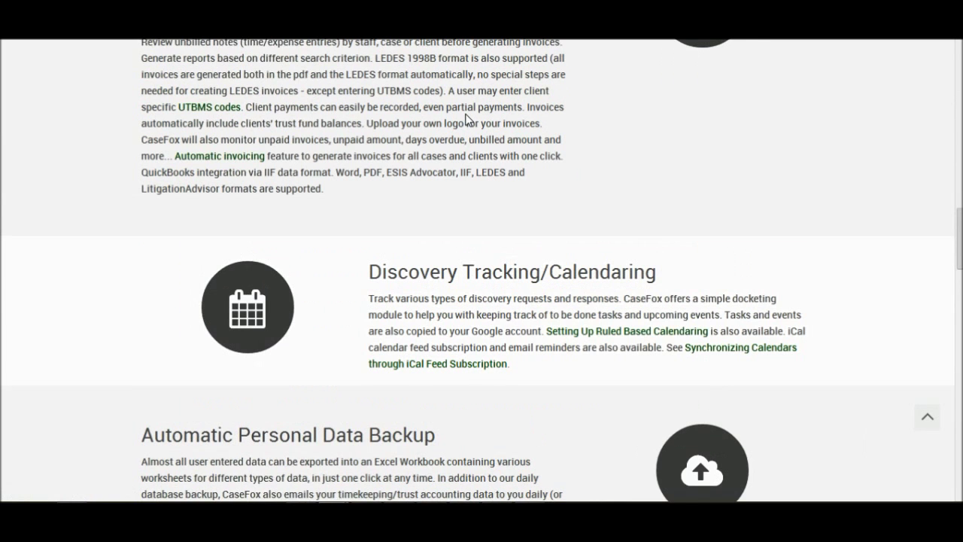
pyautogui.scroll(-5, 468, 121)
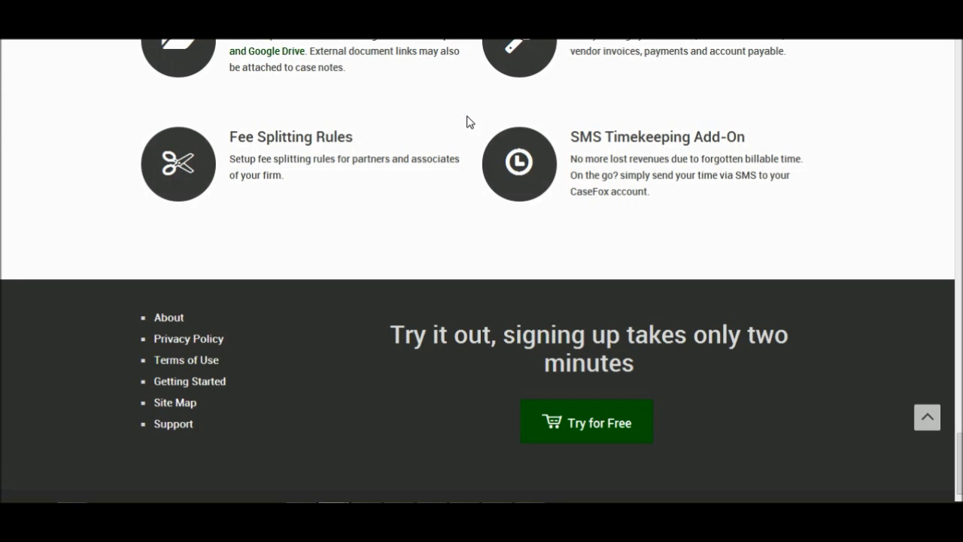
pyautogui.scroll(20, 466, 122)
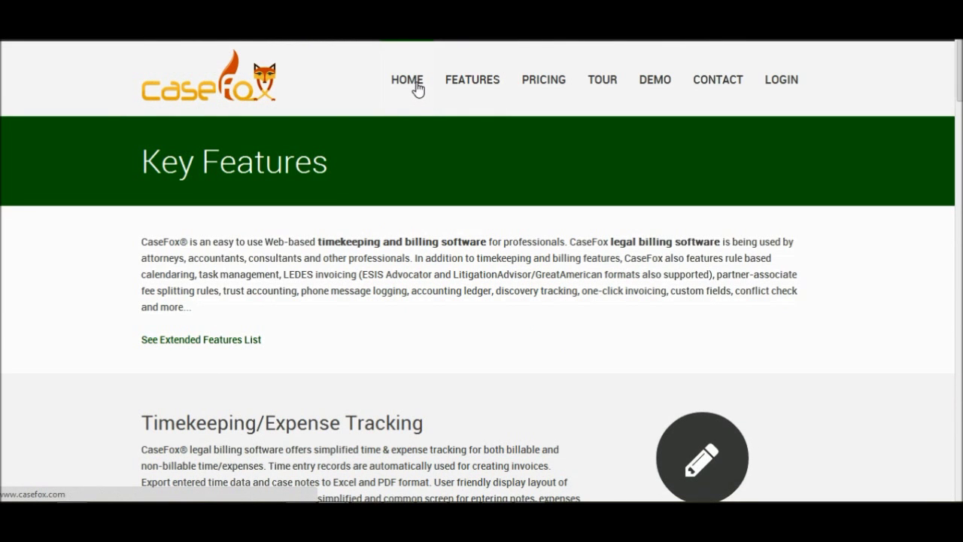
pyautogui.click(418, 88)
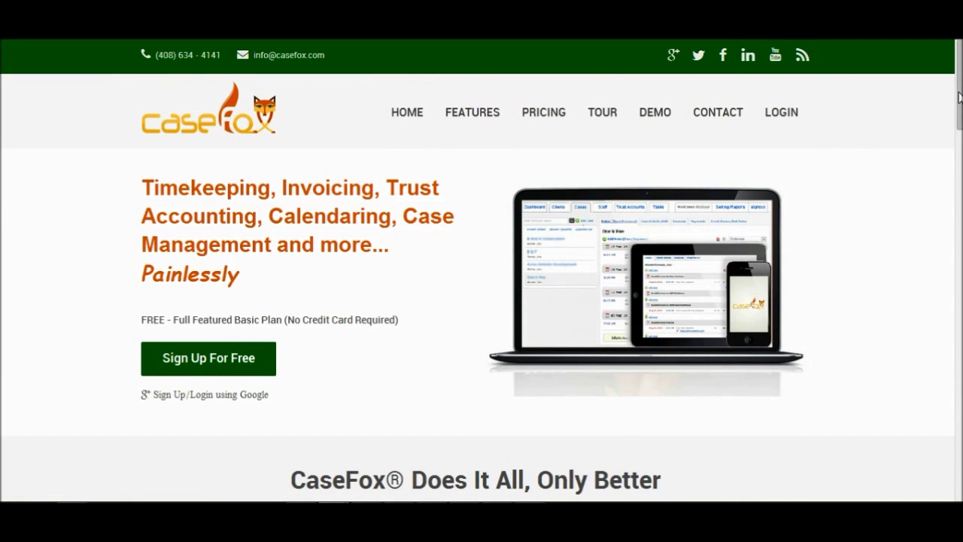
# Step: Sign up for a free account and open the logo upload settings
pyautogui.moveTo(960, 99); pyautogui.dragTo(960, 312)
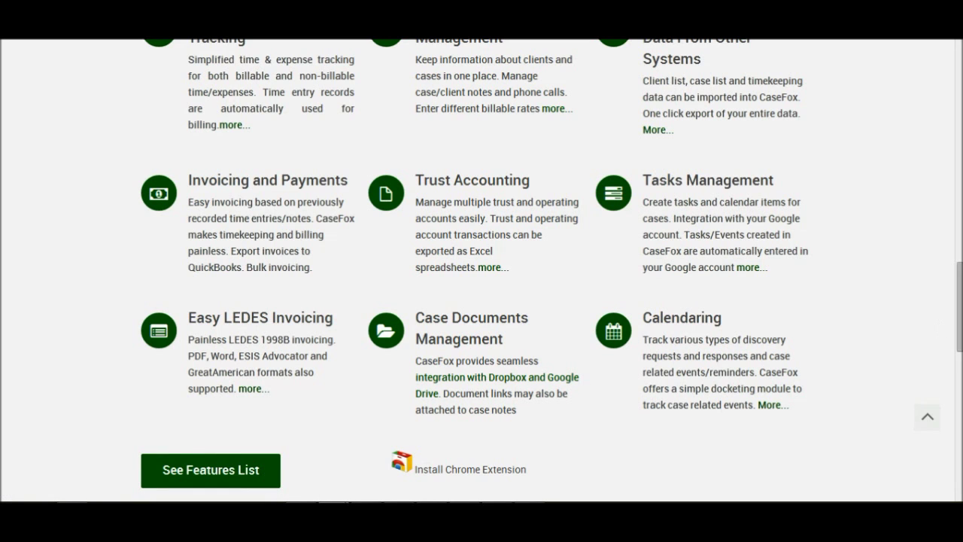
pyautogui.moveTo(955, 326); pyautogui.dragTo(957, 208)
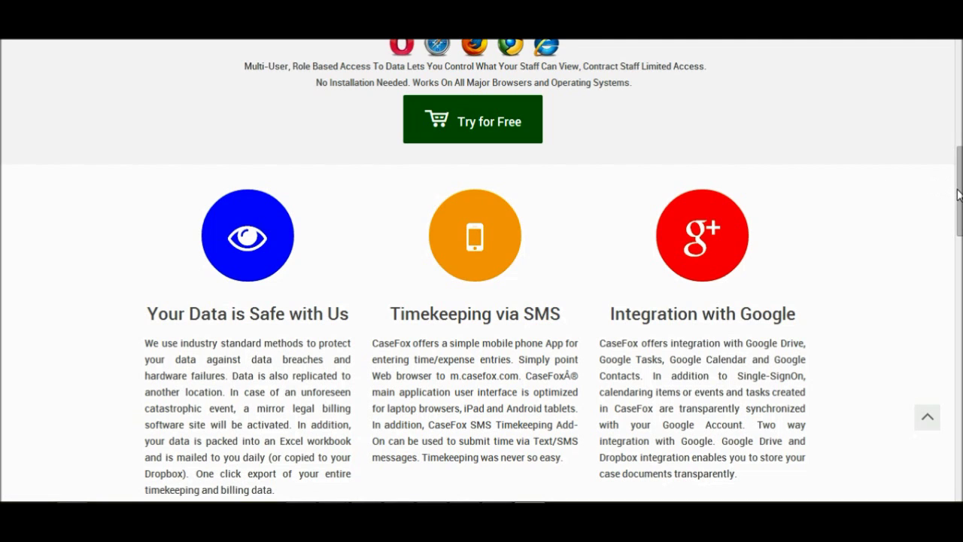
pyautogui.moveTo(958, 195); pyautogui.dragTo(946, 127)
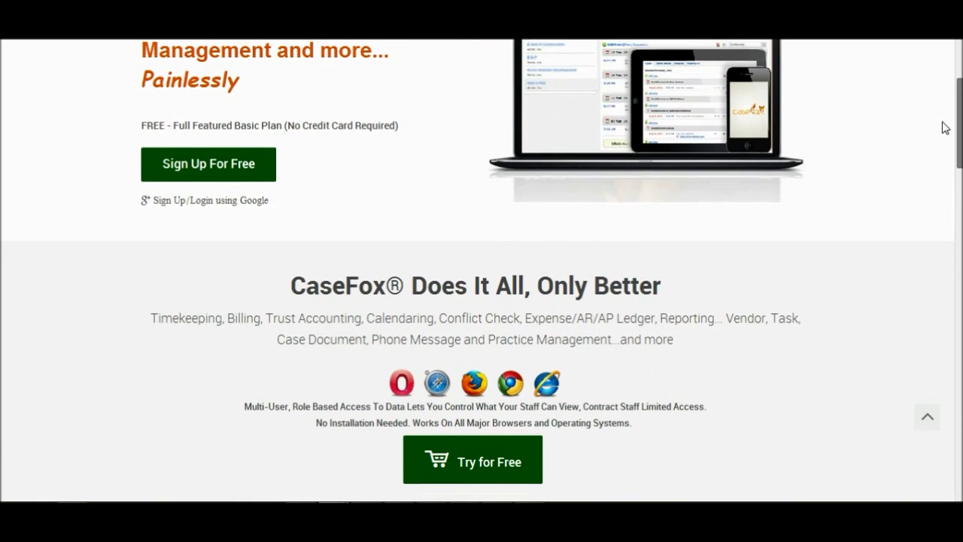
pyautogui.moveTo(946, 127); pyautogui.dragTo(940, 101)
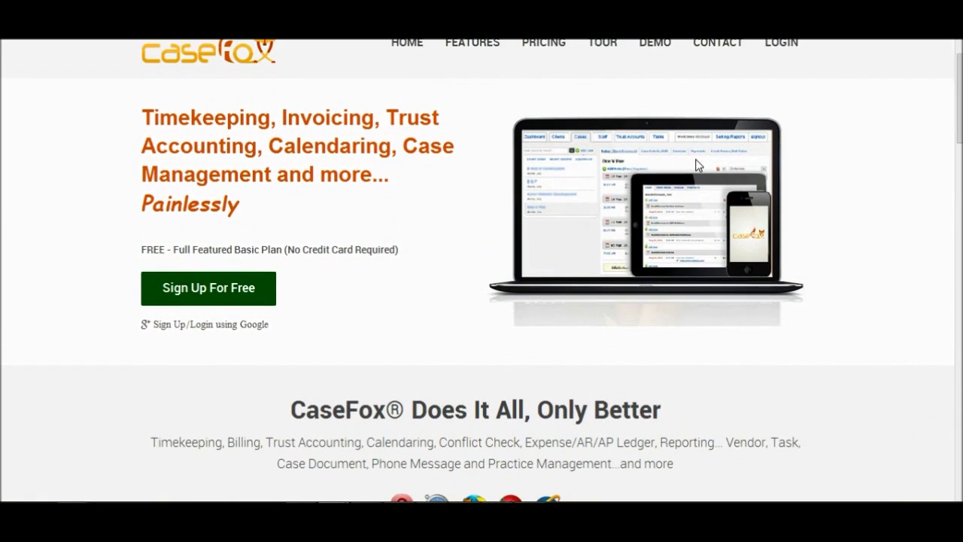
pyautogui.click(218, 291)
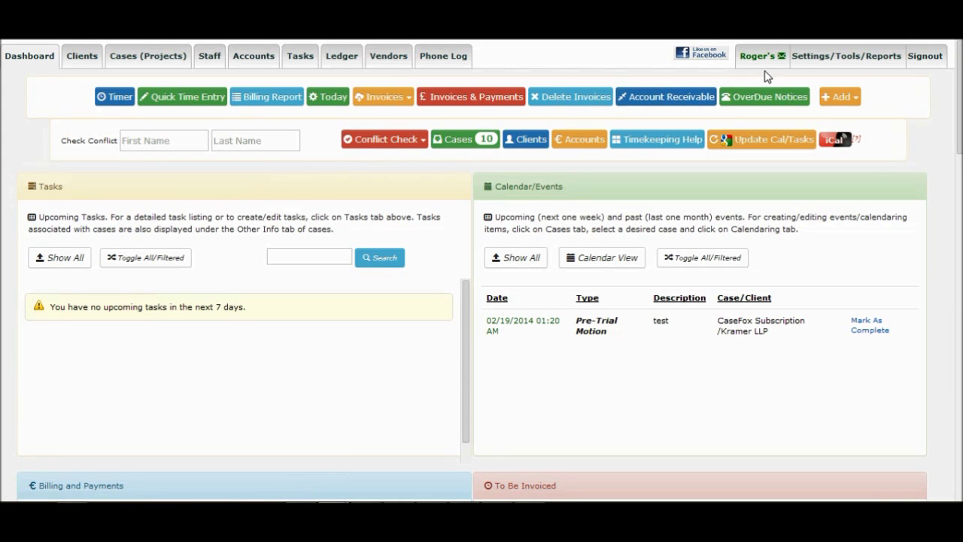
pyautogui.moveTo(959, 120); pyautogui.dragTo(959, 92)
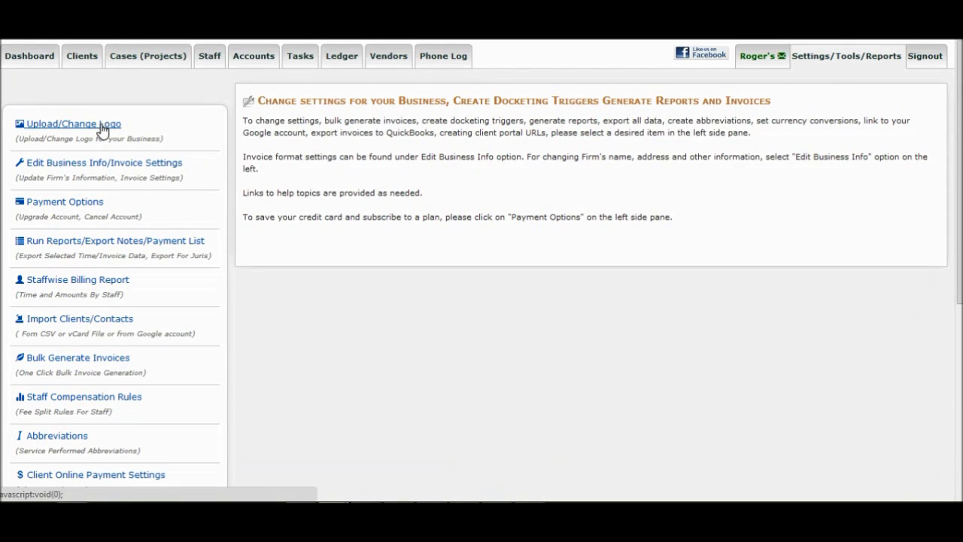
pyautogui.click(103, 130)
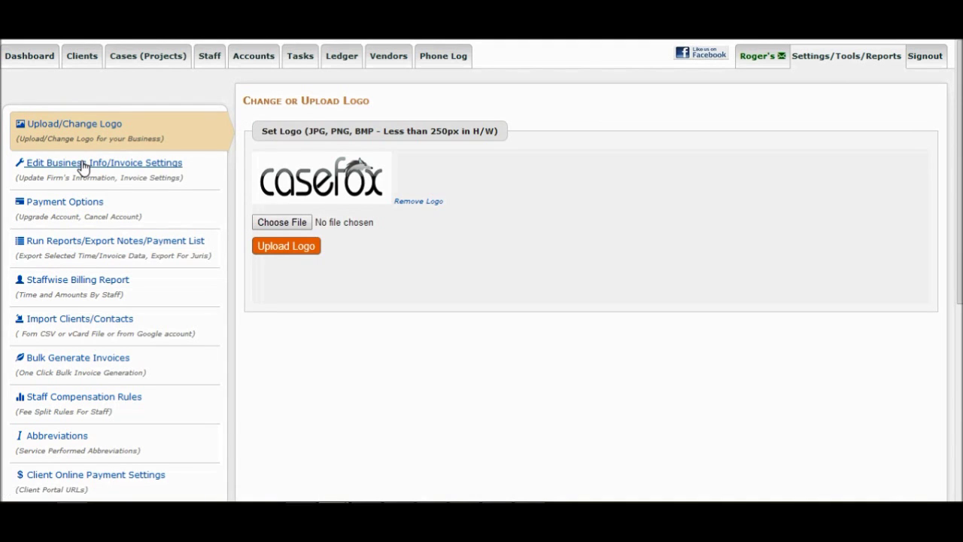
# Step: Browse Business Info, Import Clients and Bulk Generate Invoices, then view the staff member's details
pyautogui.click(82, 165)
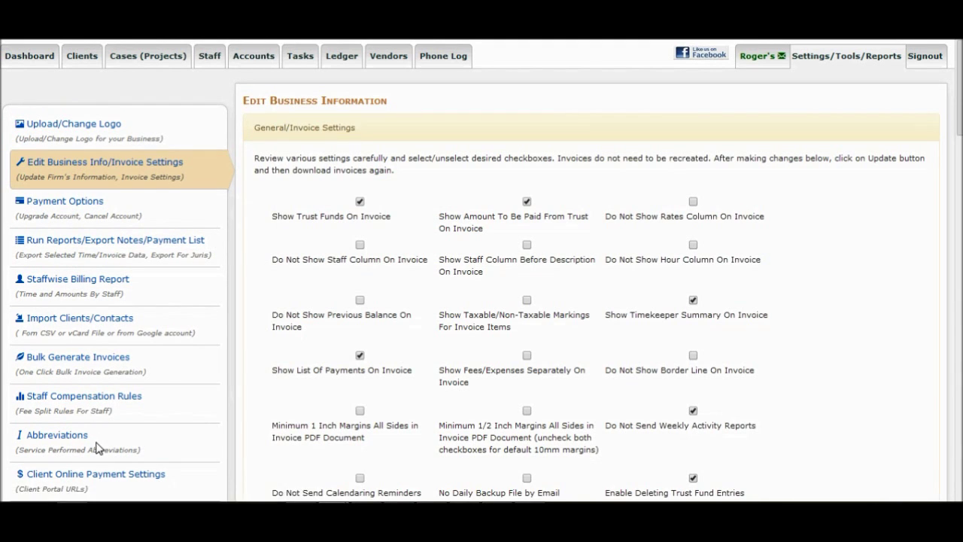
pyautogui.click(90, 322)
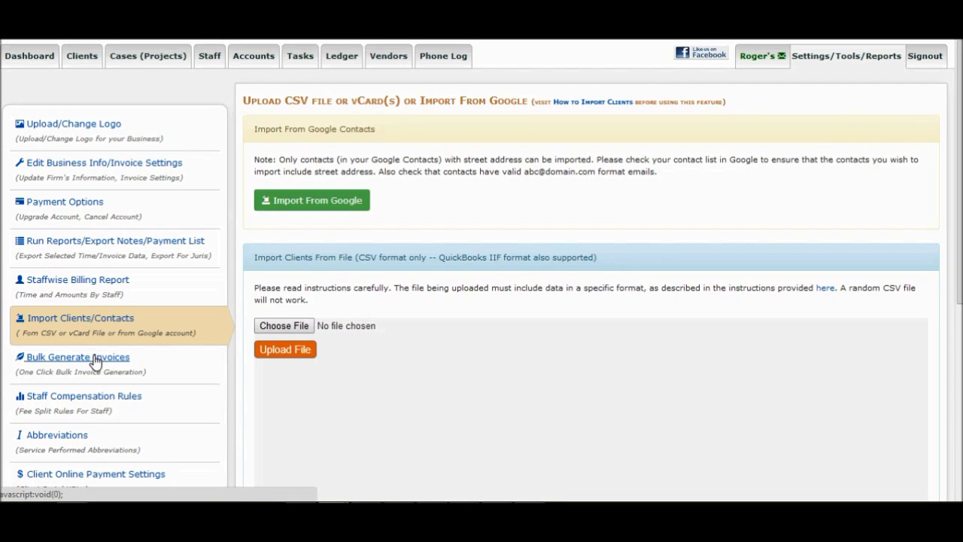
pyautogui.click(96, 360)
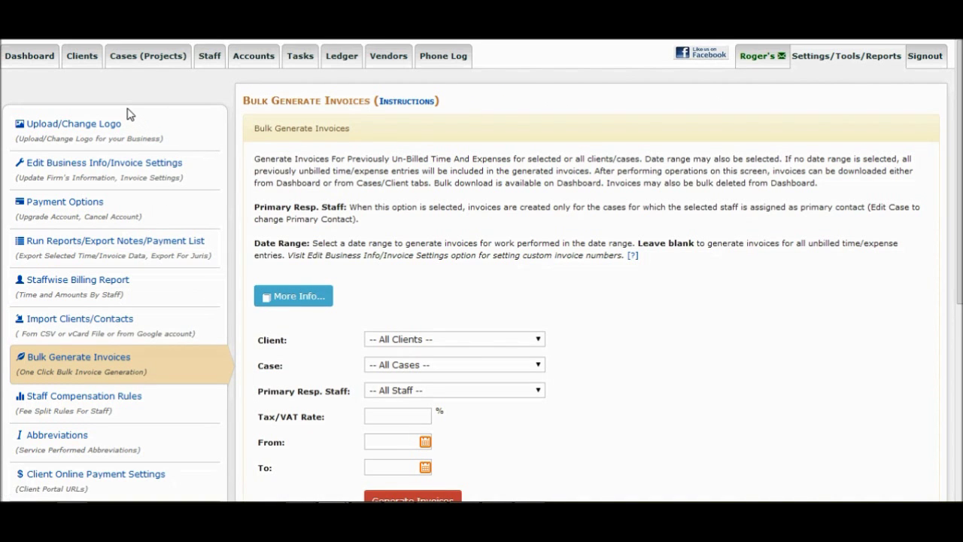
pyautogui.click(210, 57)
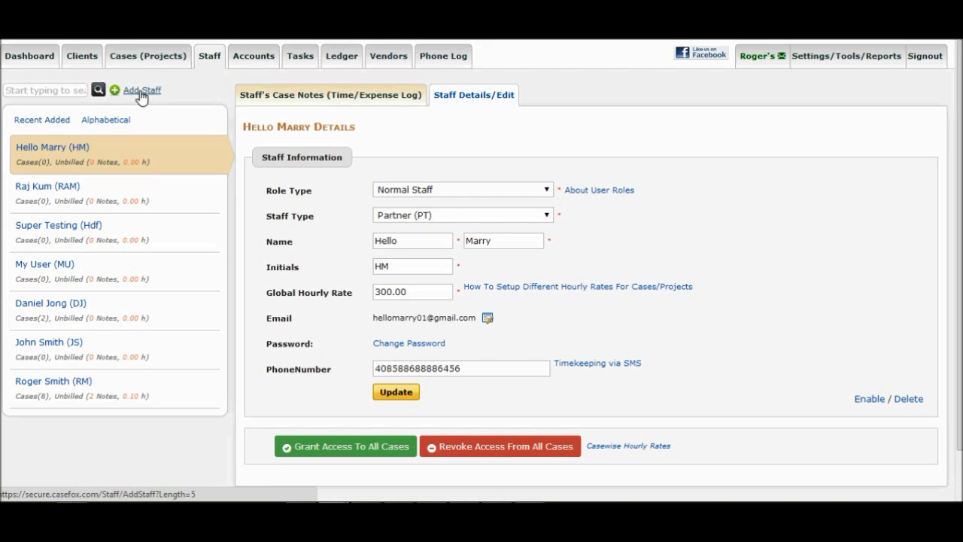
# Step: Show the Clients list, then dismiss the Add New Client form without saving
pyautogui.click(79, 59)
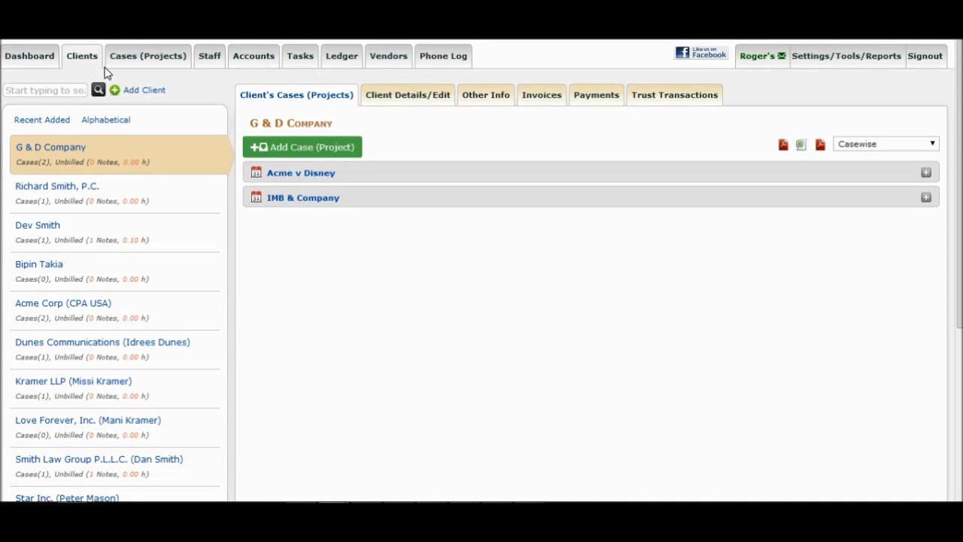
pyautogui.click(139, 94)
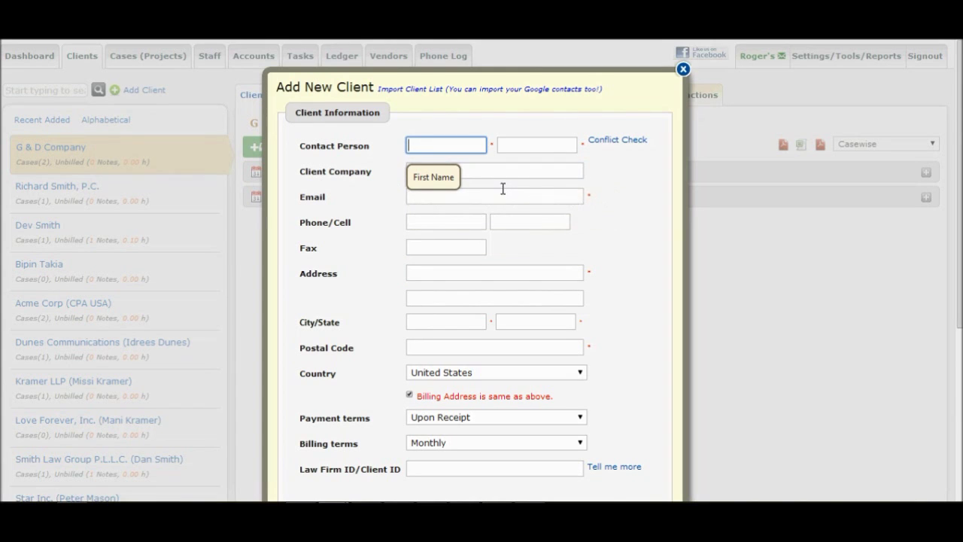
pyautogui.click(682, 70)
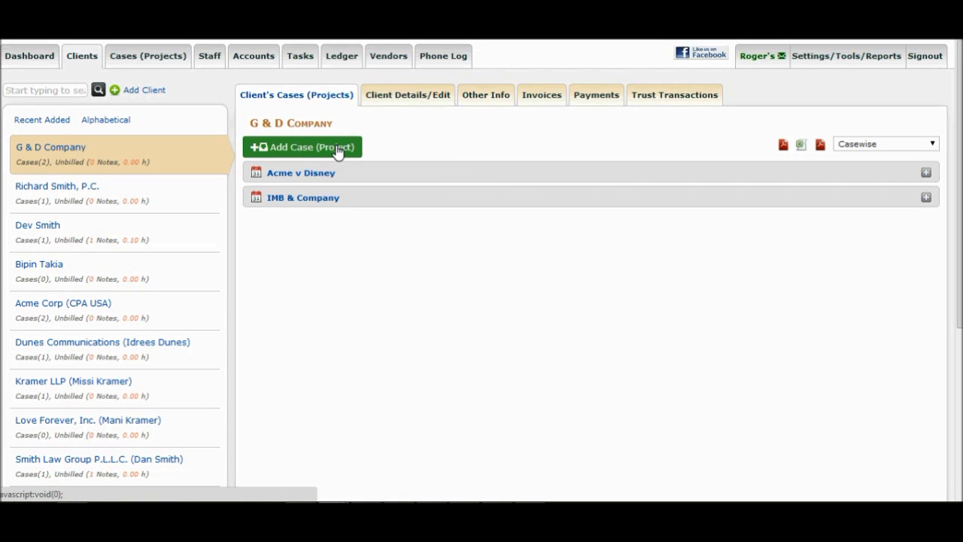
# Step: Check the docket number and maximum charges help on the Add Case form, then close it unsaved
pyautogui.click(337, 149)
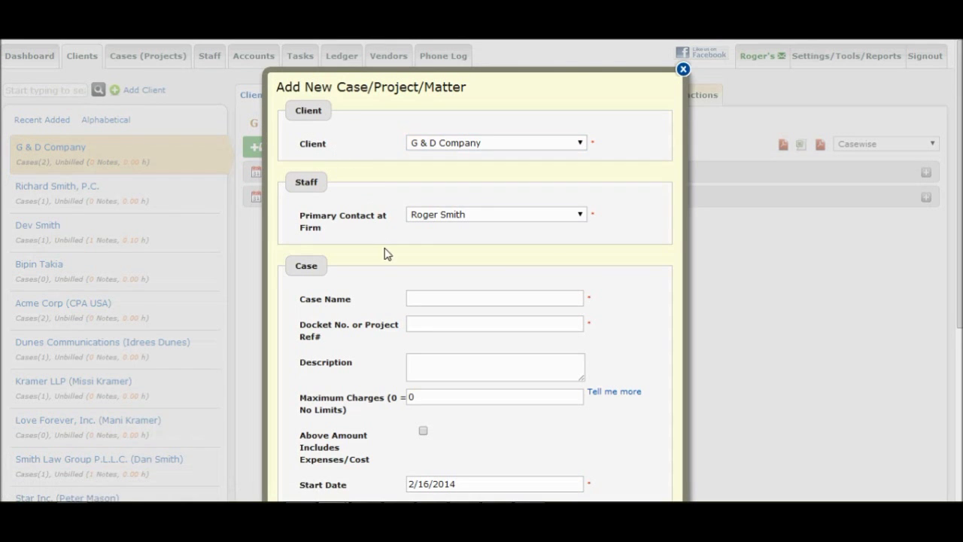
pyautogui.click(416, 322)
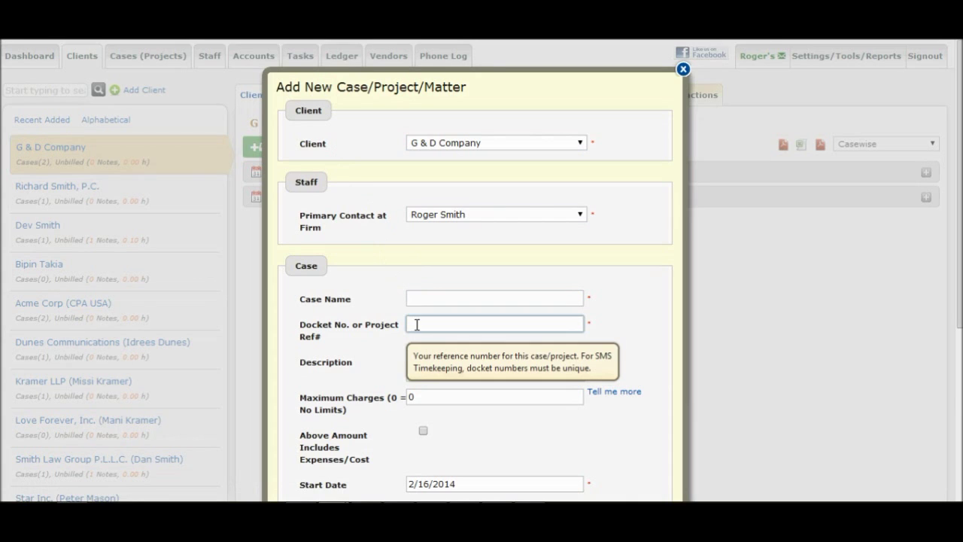
pyautogui.click(431, 394)
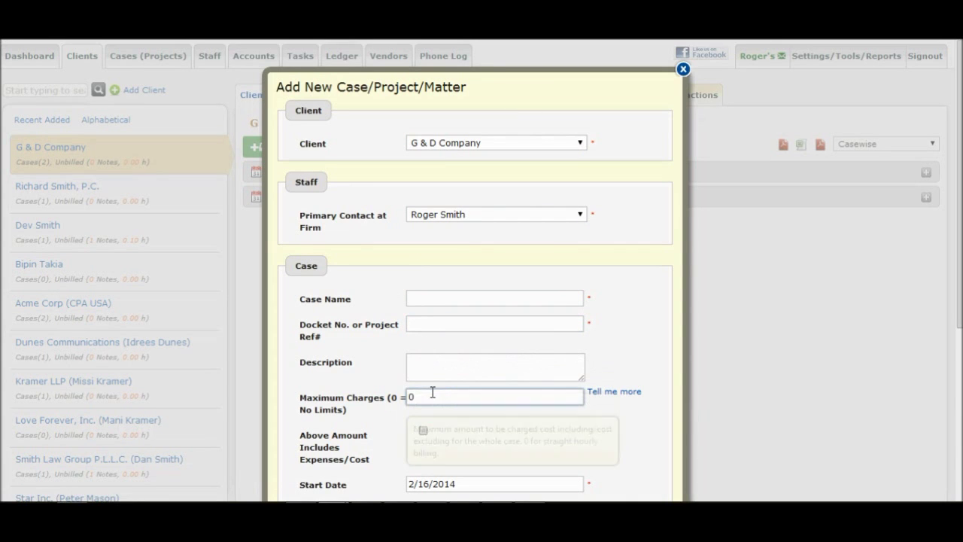
pyautogui.click(682, 68)
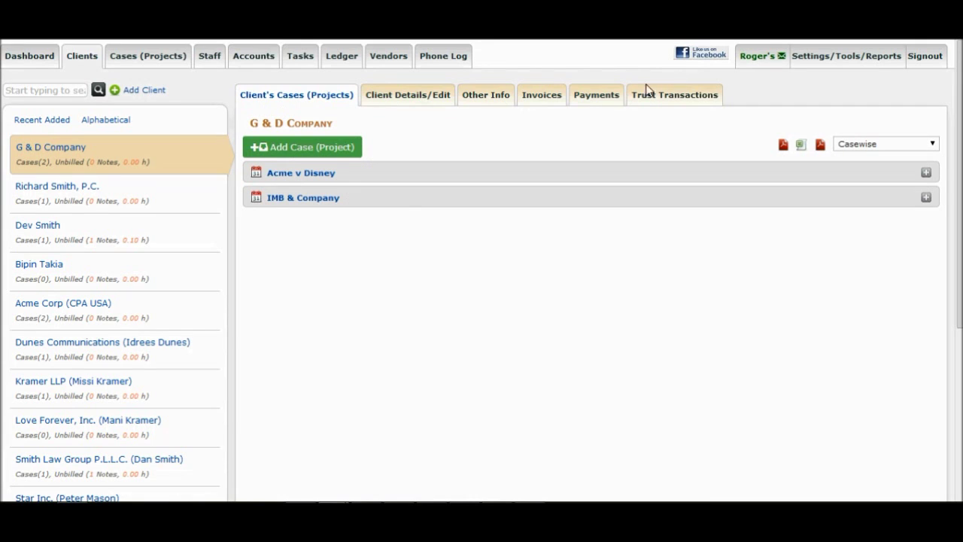
# Step: View CaseFox Subscription's staff access and rates, then return to its time and expense notes
pyautogui.click(158, 60)
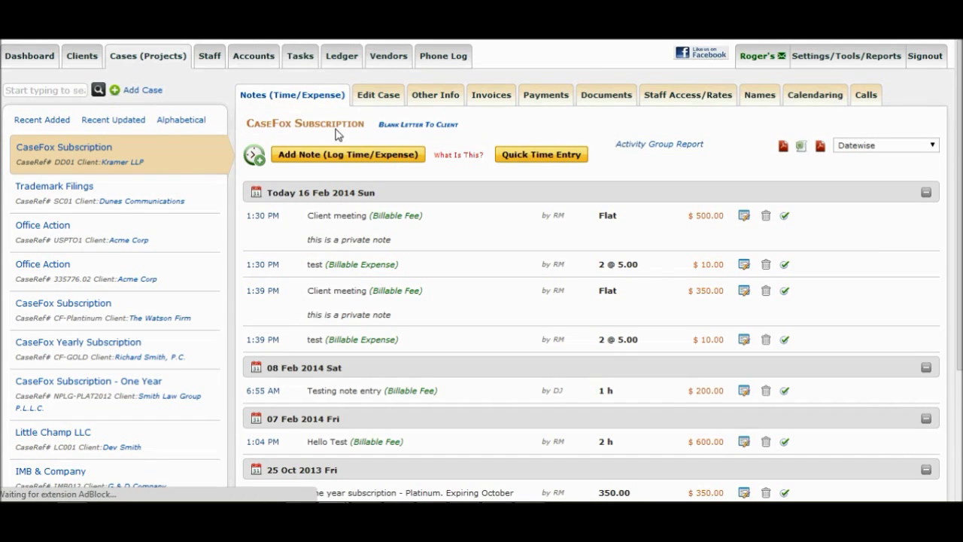
pyautogui.click(688, 95)
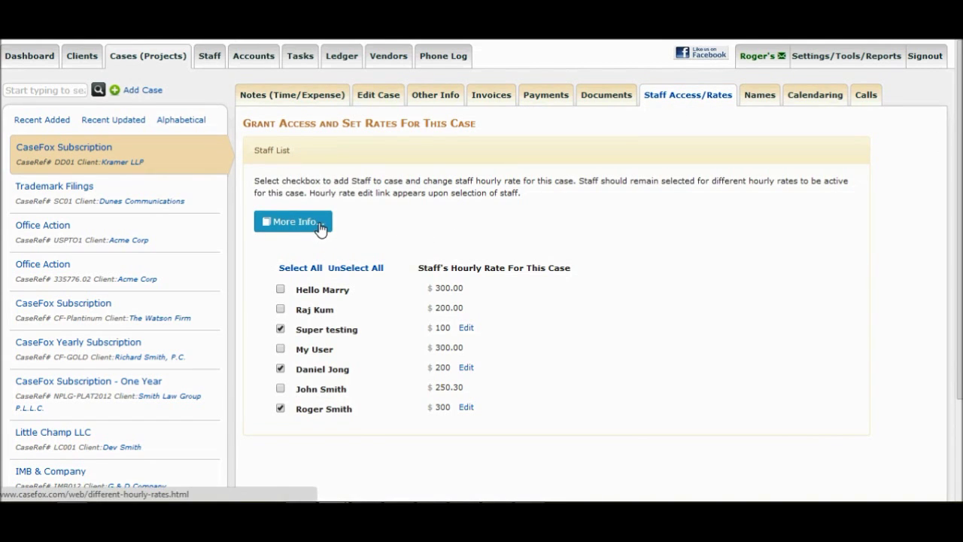
pyautogui.click(305, 98)
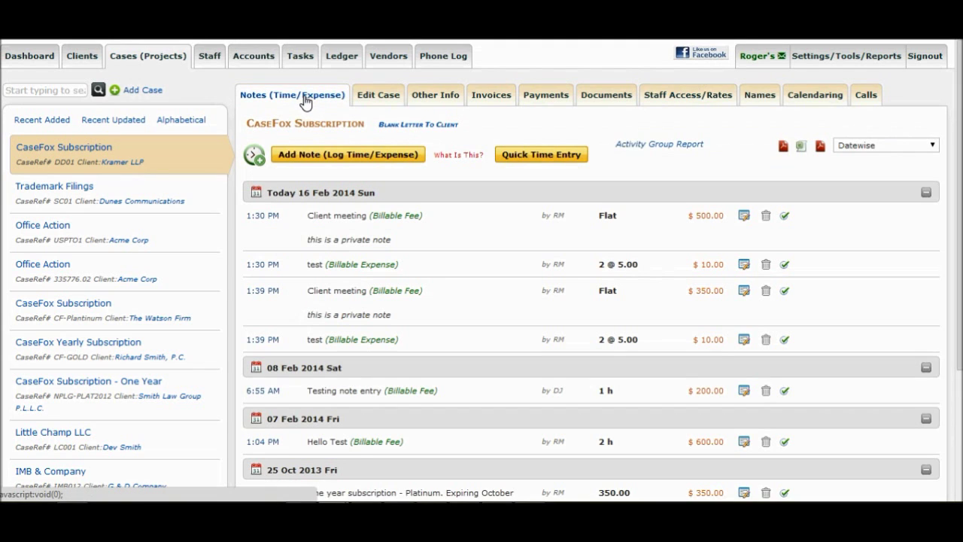
# Step: Fill in a new entry described 'Test entry' with 0 tenth hours and a flat $350 total
pyautogui.click(333, 155)
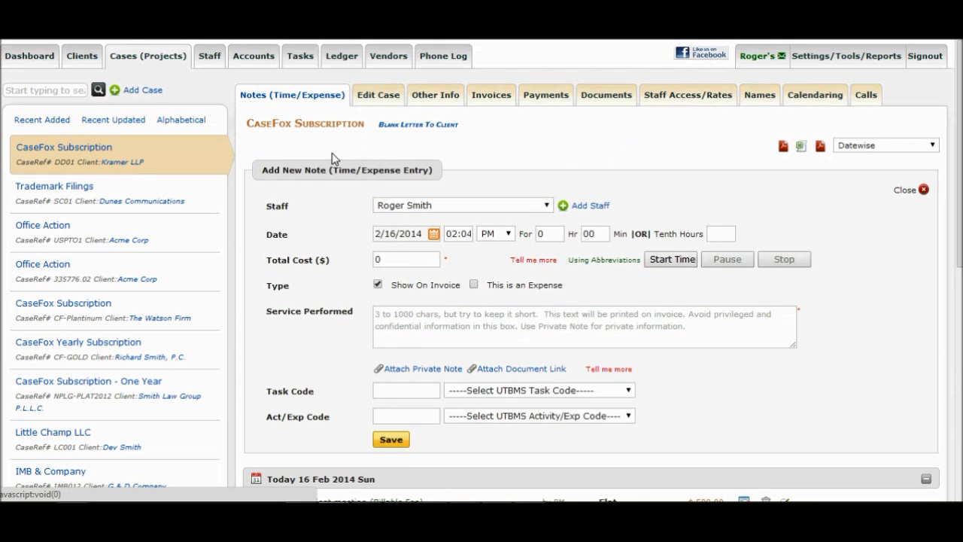
pyautogui.click(719, 235)
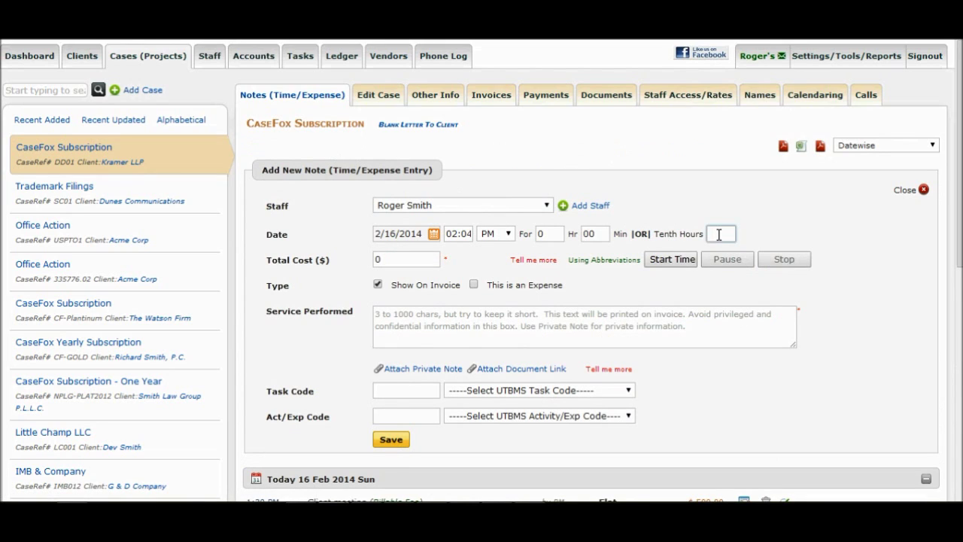
pyautogui.write('1.2')
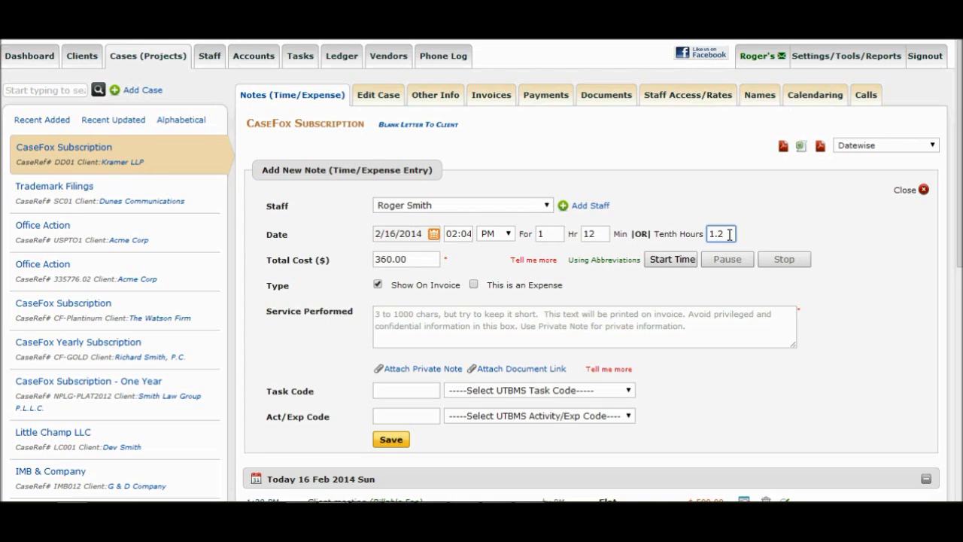
pyautogui.moveTo(410, 258); pyautogui.dragTo(360, 263)
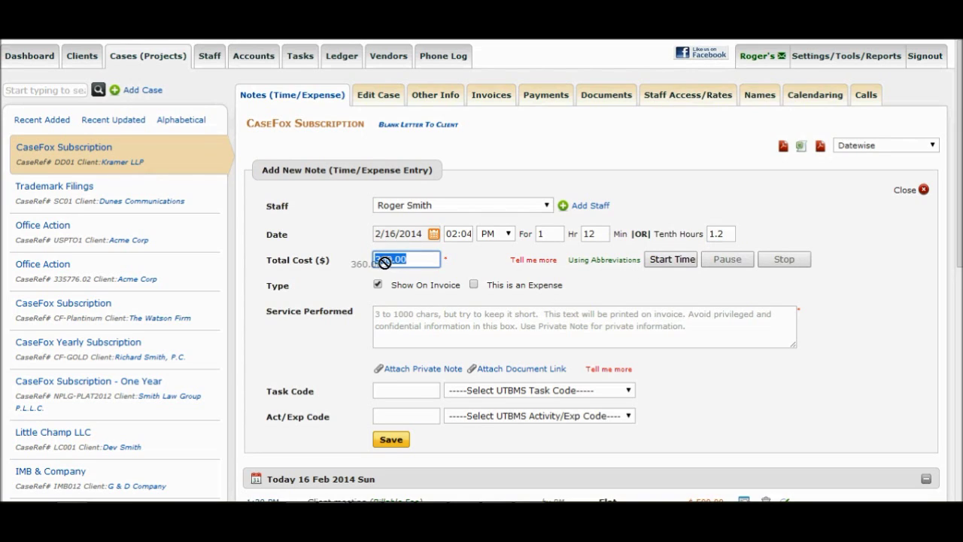
pyautogui.click(493, 336)
pyautogui.write('Test entry')
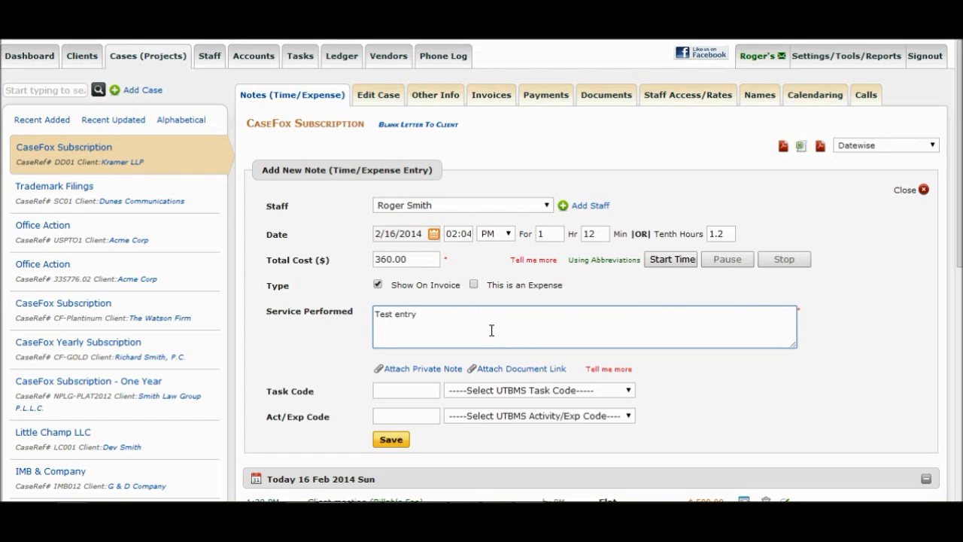
pyautogui.click(723, 236)
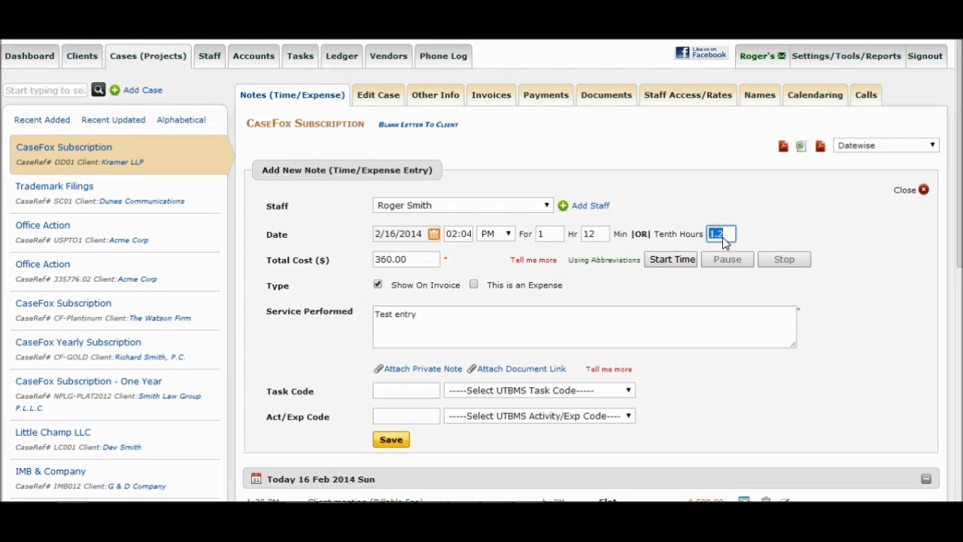
pyautogui.write('0')
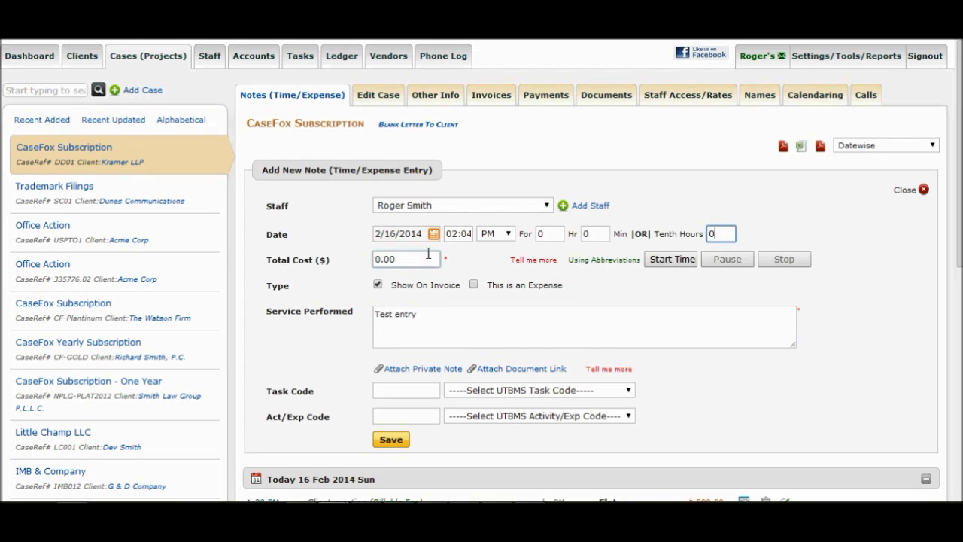
pyautogui.click(423, 264)
pyautogui.write('350')
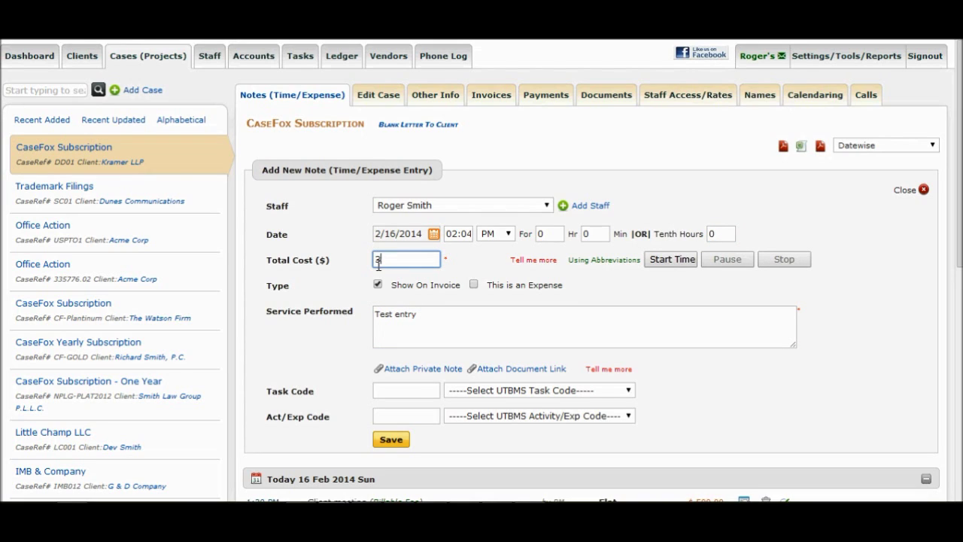
# Step: Attach a private note to the entry and save it
pyautogui.click(419, 370)
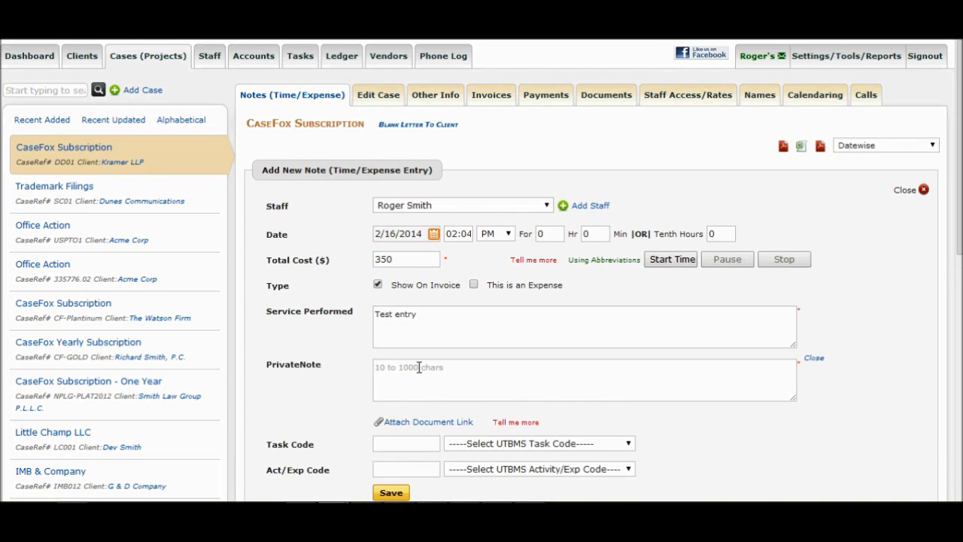
pyautogui.click(419, 367)
pyautogui.write('this is a private note')
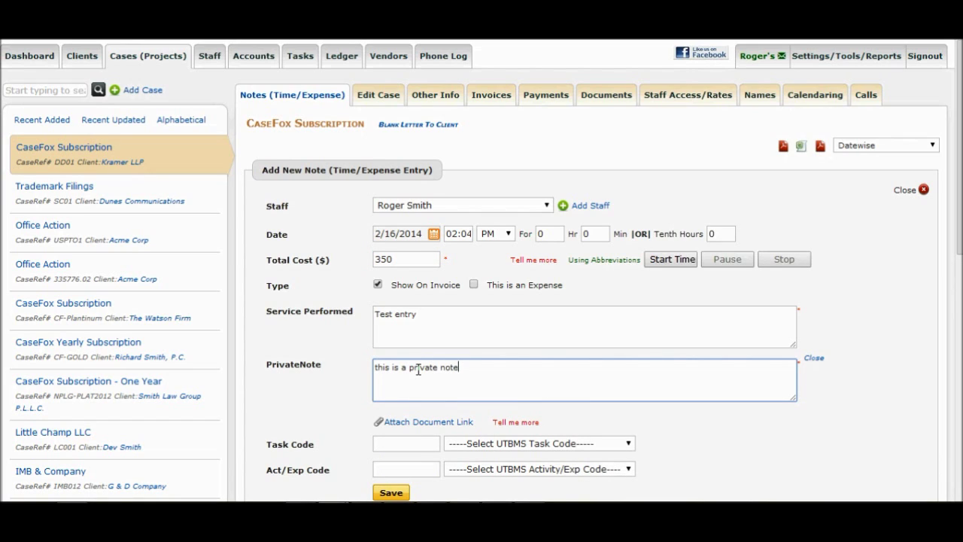
pyautogui.click(391, 494)
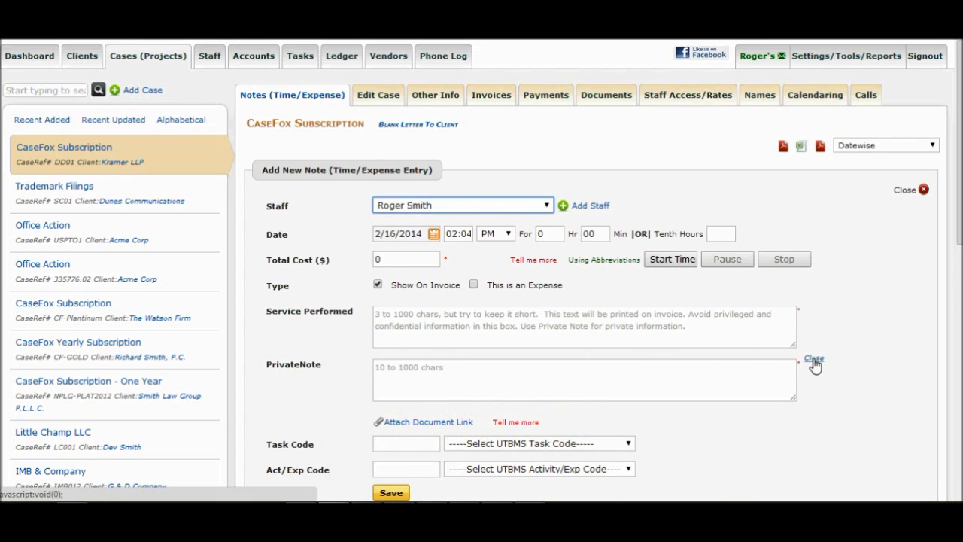
pyautogui.click(814, 362)
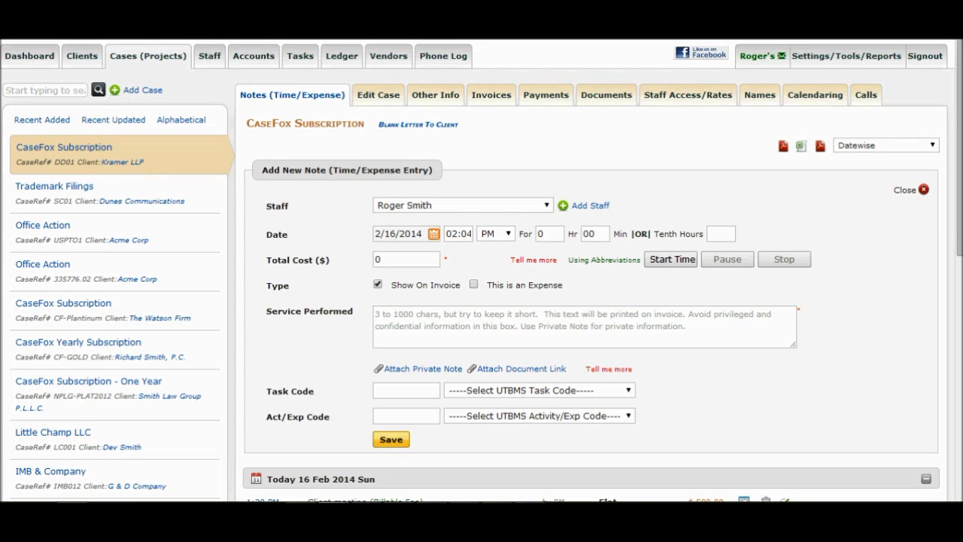
# Step: Review the saved note row and its Client meeting wording in the notes list
pyautogui.scroll(-1, 962, 207)
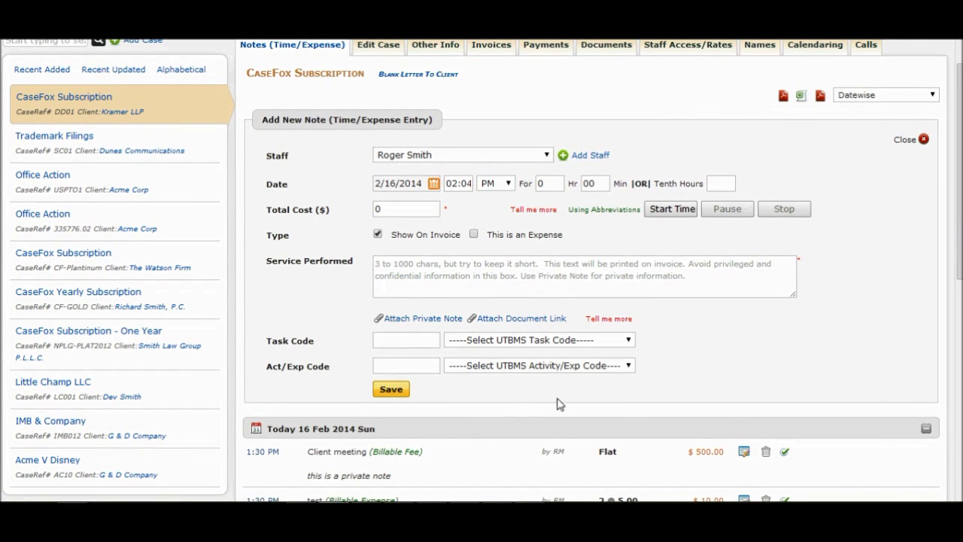
pyautogui.moveTo(309, 451); pyautogui.dragTo(334, 453)
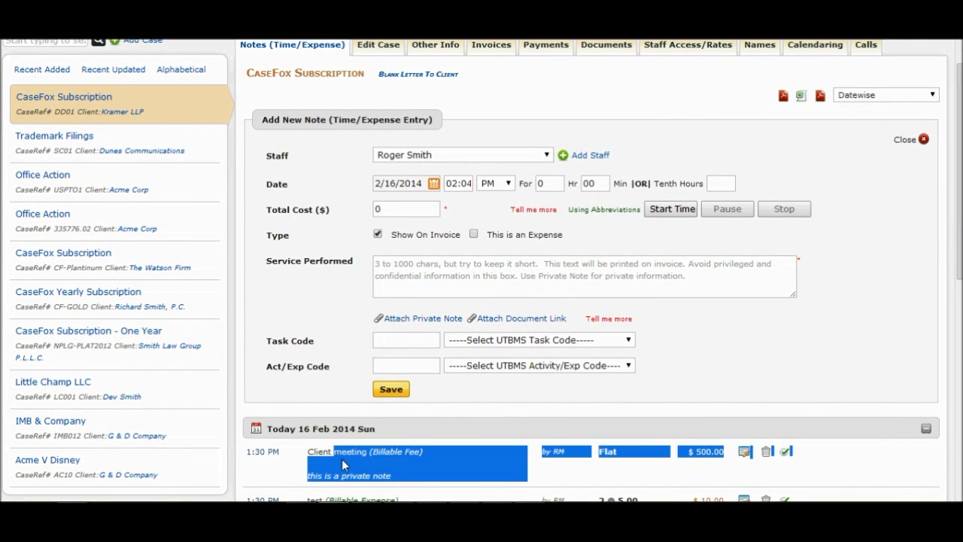
pyautogui.click(393, 474)
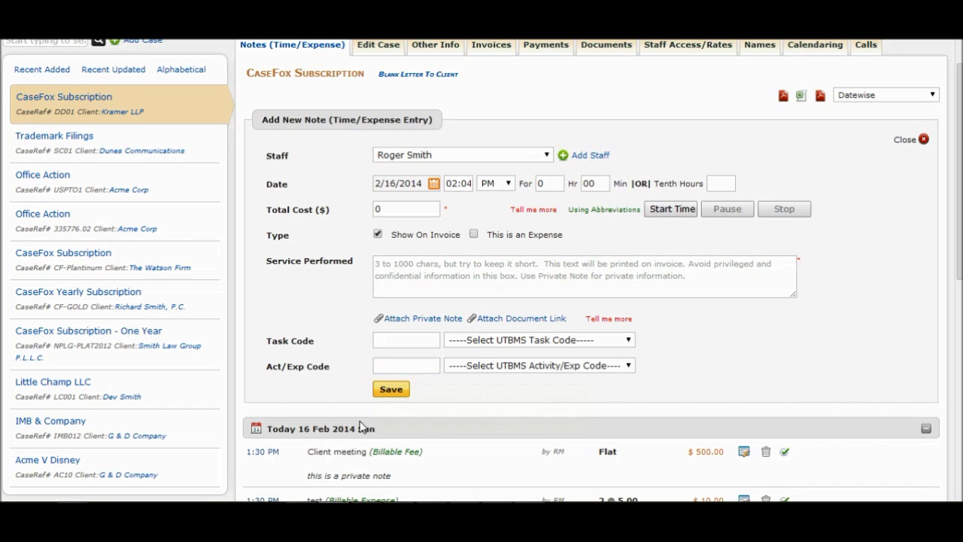
pyautogui.moveTo(330, 453); pyautogui.dragTo(360, 454)
# Step: Save a 'test expense' expense entry of quantity 1 at $2 per unit
pyautogui.click(474, 234)
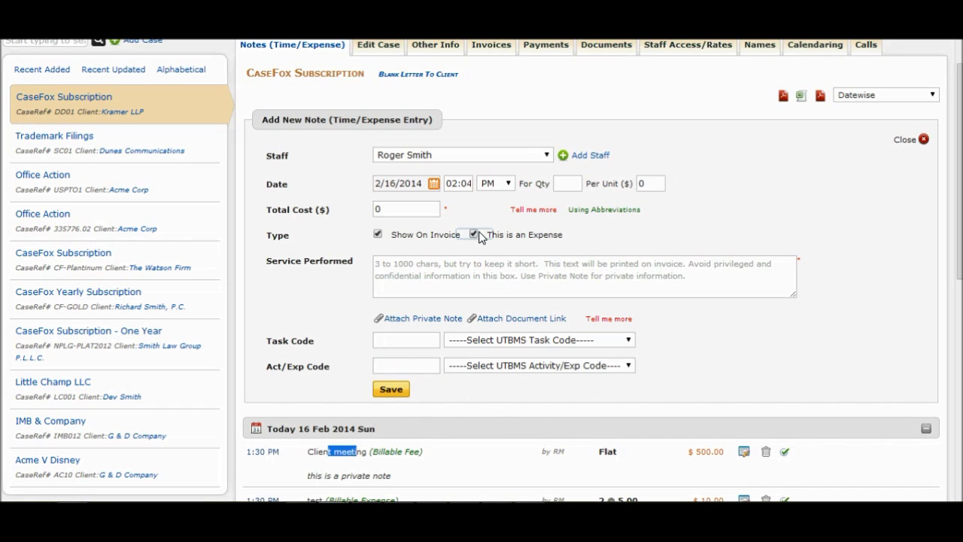
pyautogui.click(575, 183)
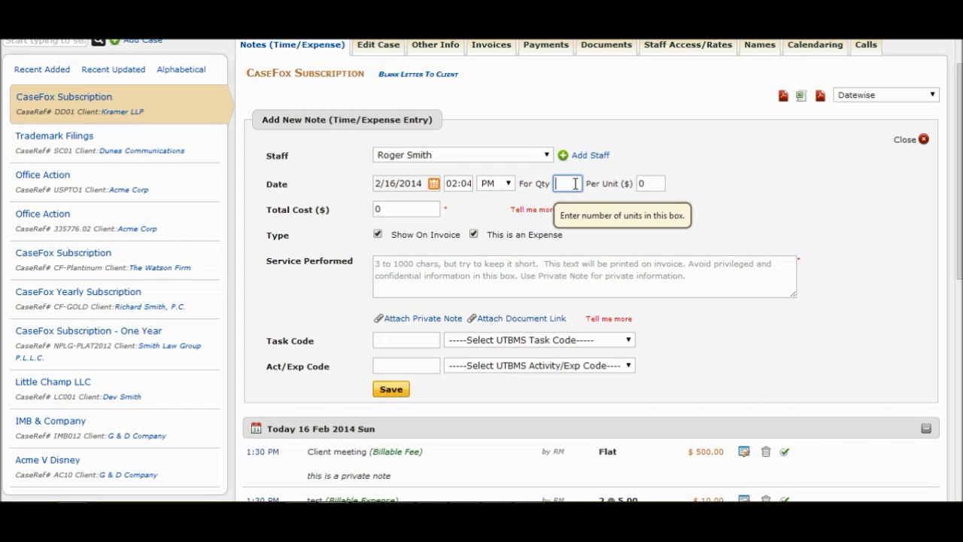
pyautogui.write('1')
pyautogui.press('Tab')
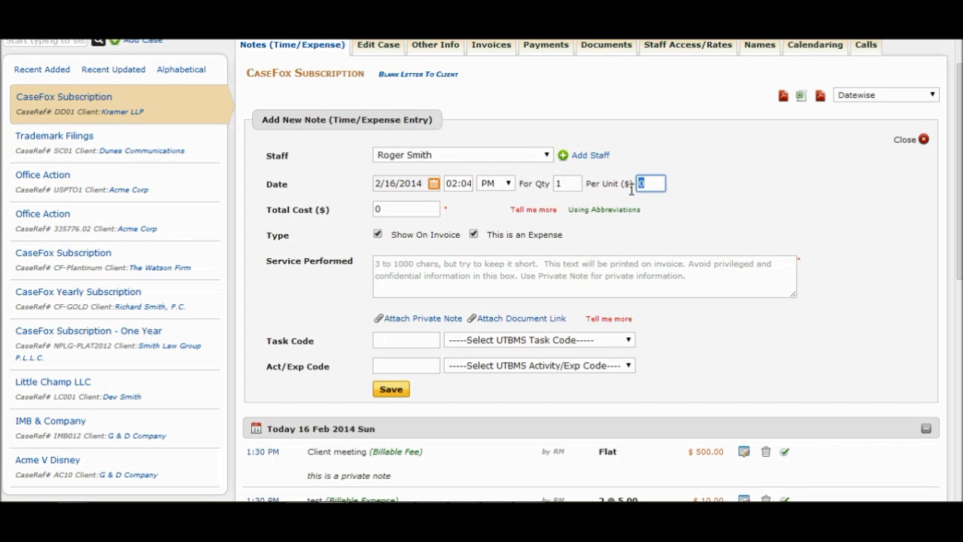
pyautogui.write('2')
pyautogui.click(425, 266)
pyautogui.write('t')
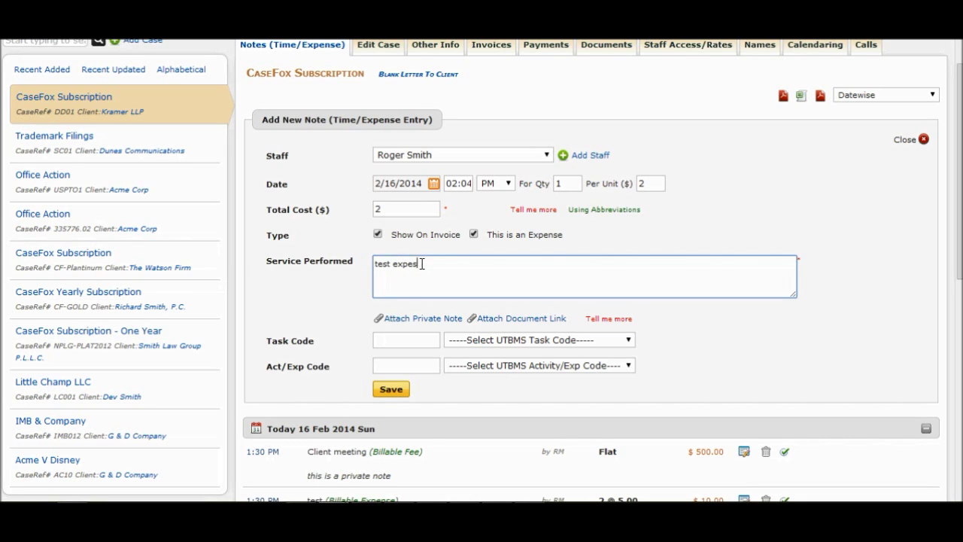
pyautogui.write('est expense')
pyautogui.click(392, 392)
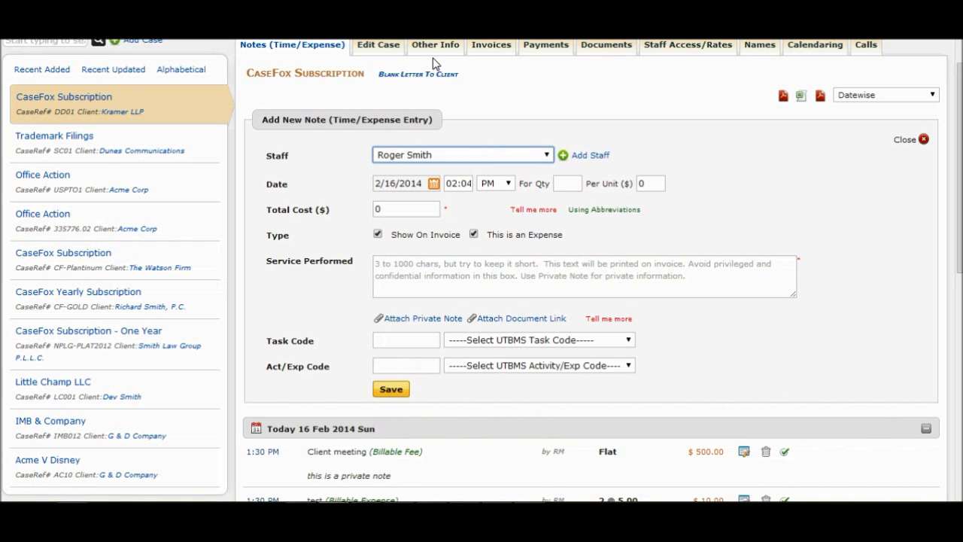
pyautogui.click(479, 50)
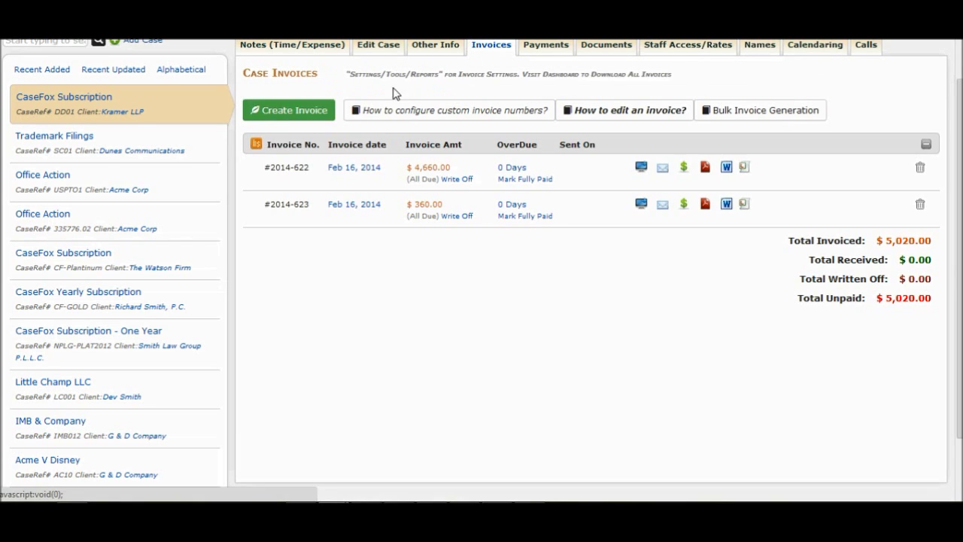
# Step: Create an invoice with both unbilled entries, generating invoice #2014-624 for $352.00
pyautogui.click(288, 107)
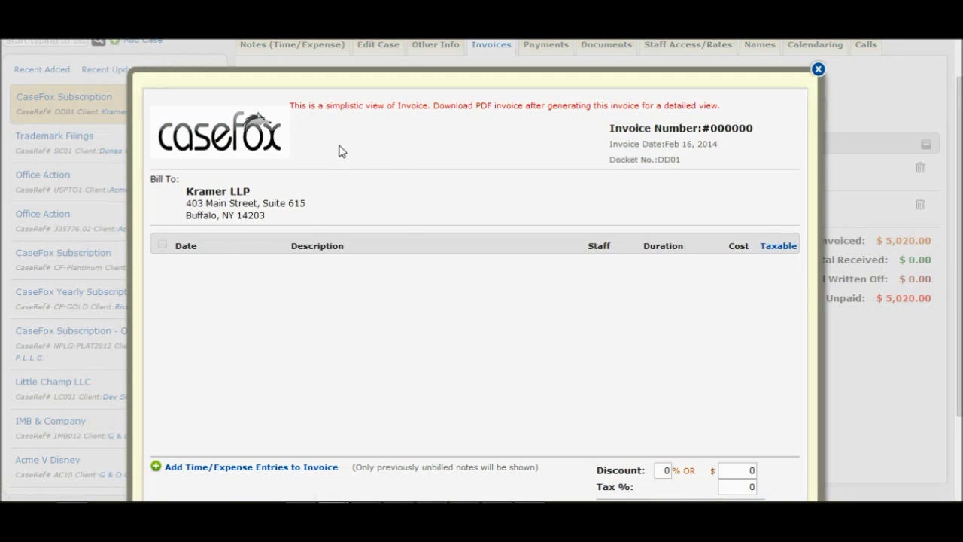
pyautogui.click(291, 467)
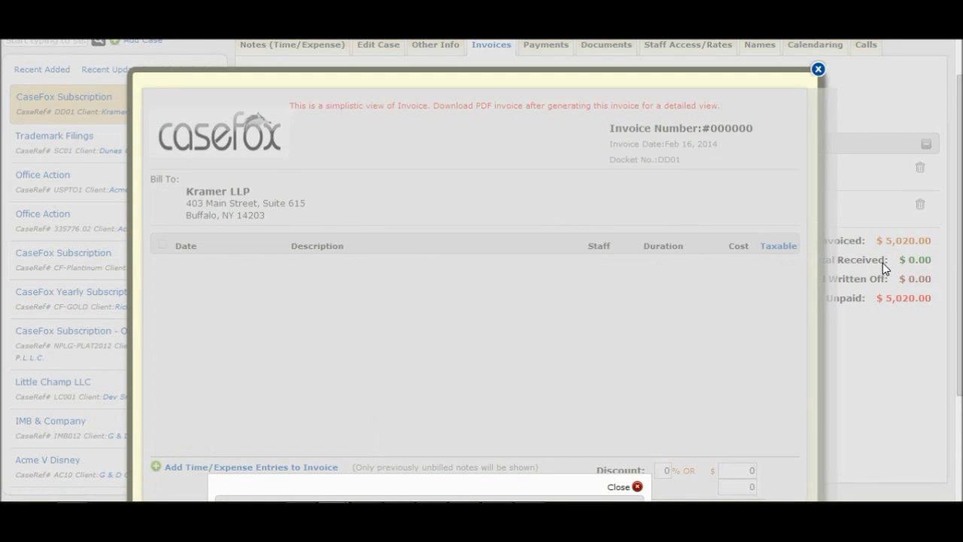
pyautogui.scroll(-2, 883, 262)
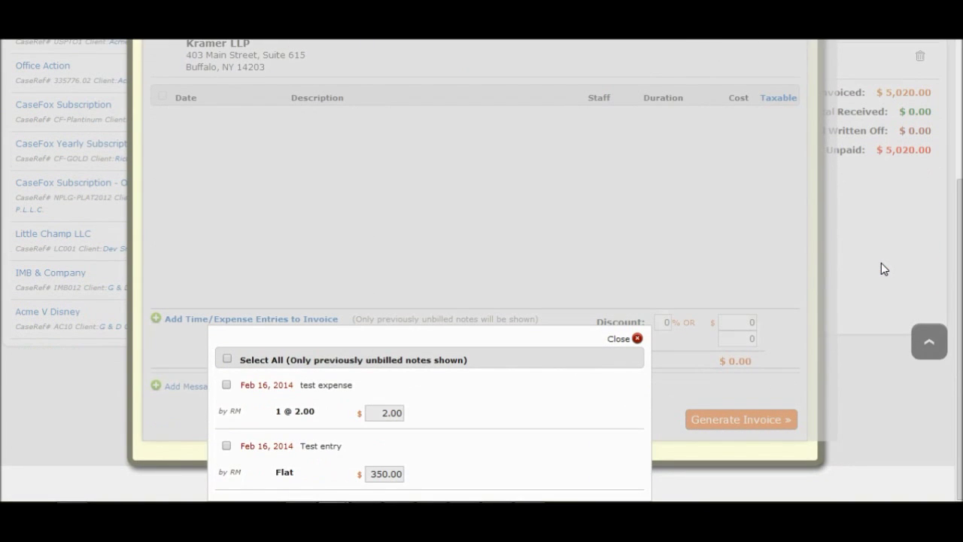
pyautogui.click(227, 359)
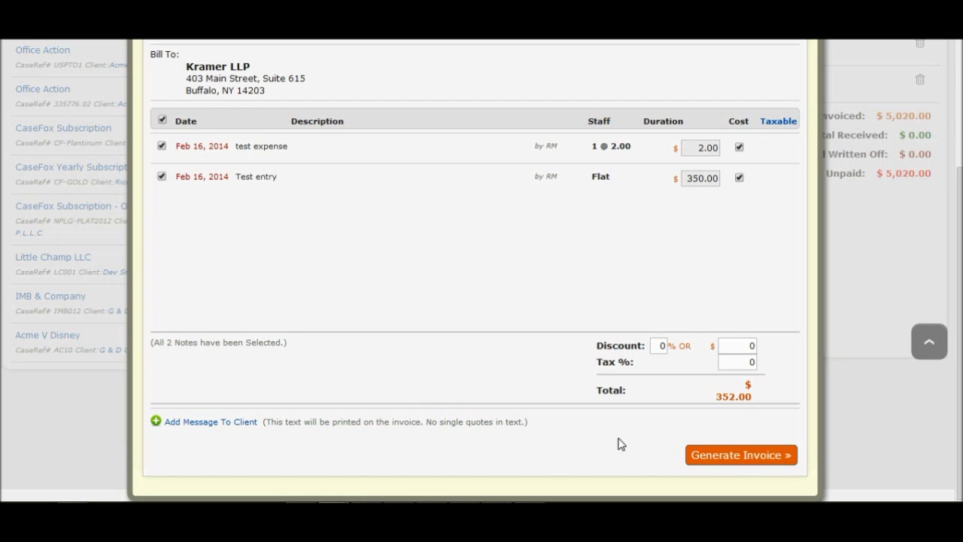
pyautogui.click(693, 457)
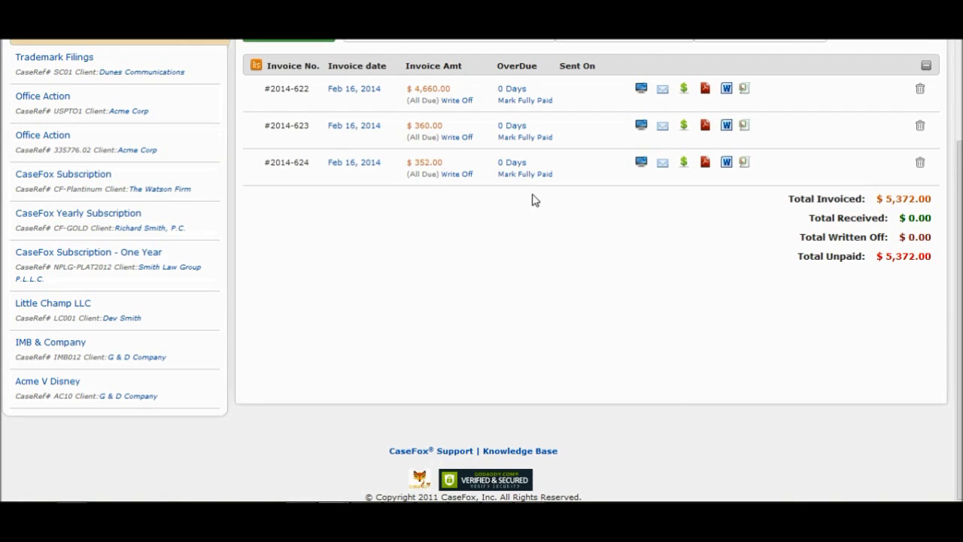
pyautogui.moveTo(408, 162); pyautogui.dragTo(445, 162)
pyautogui.click(596, 183)
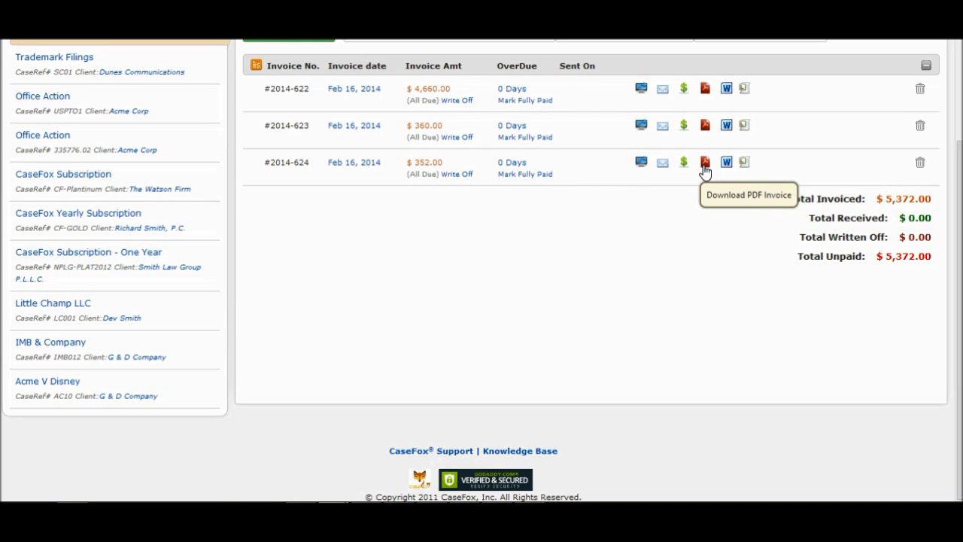
pyautogui.scroll(2, 705, 171)
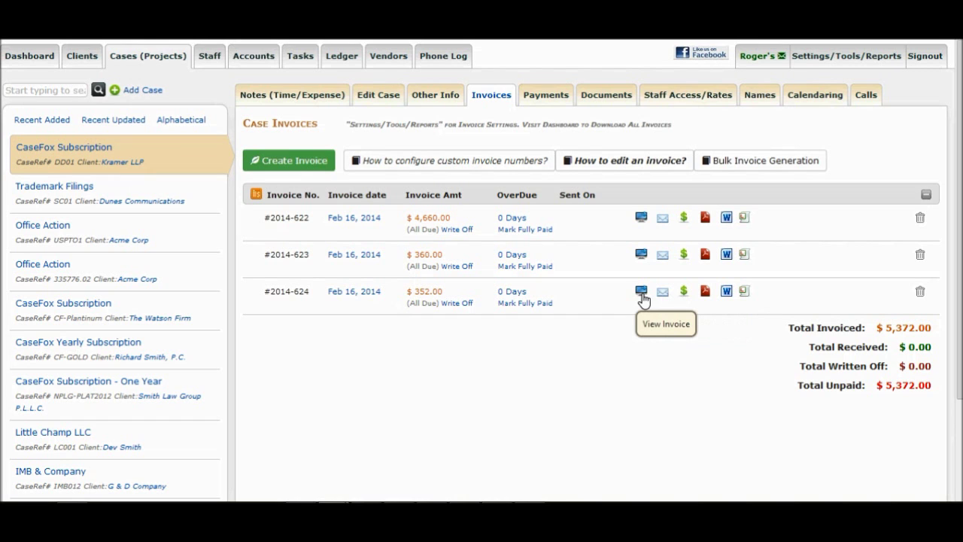
# Step: Scroll through the dashboard panels, then view the BoA operating account's payment transactions
pyautogui.click(44, 61)
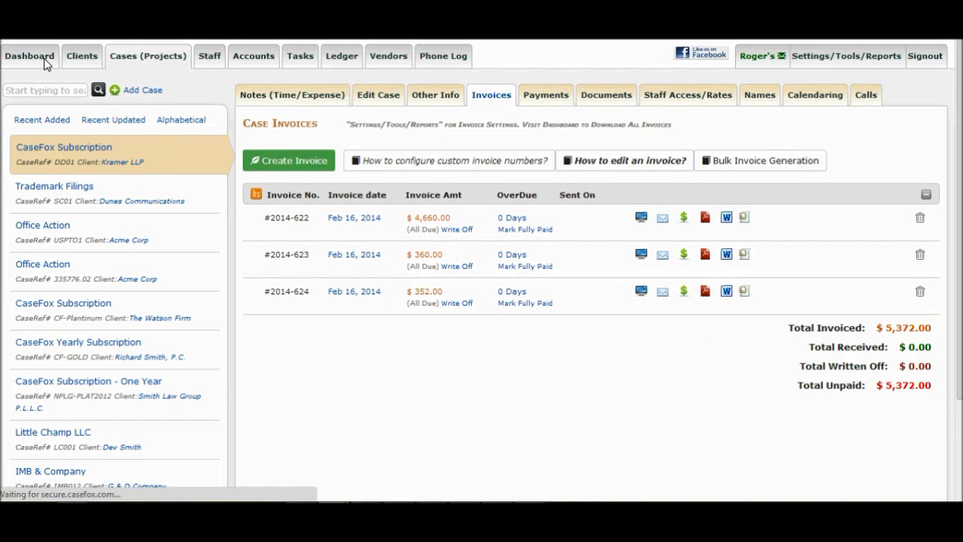
pyautogui.scroll(-1, 318, 215)
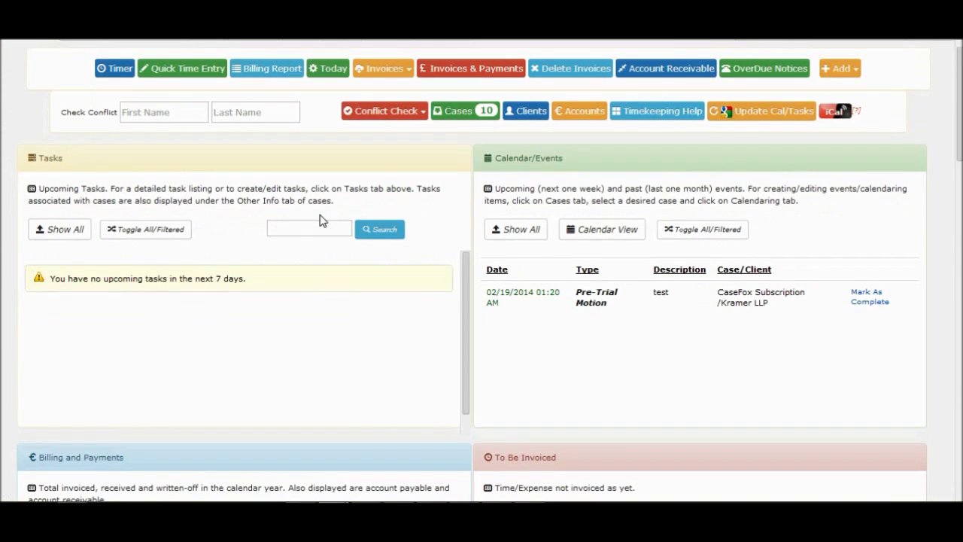
pyautogui.scroll(-10, 319, 218)
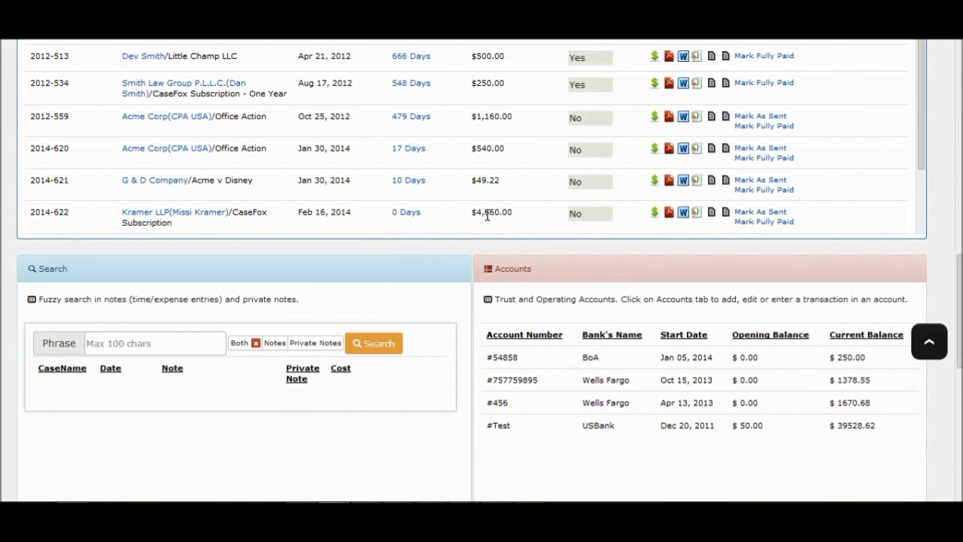
pyautogui.scroll(11, 487, 216)
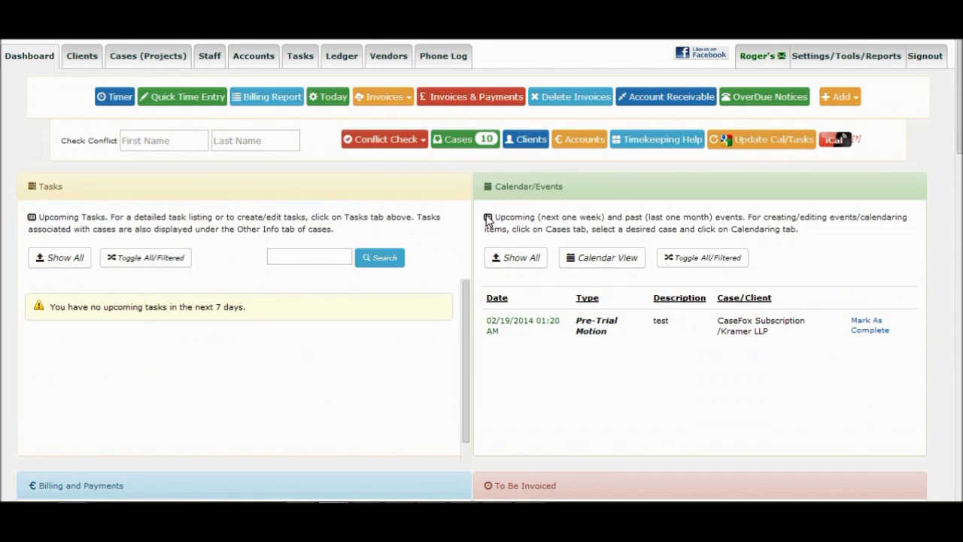
pyautogui.click(254, 64)
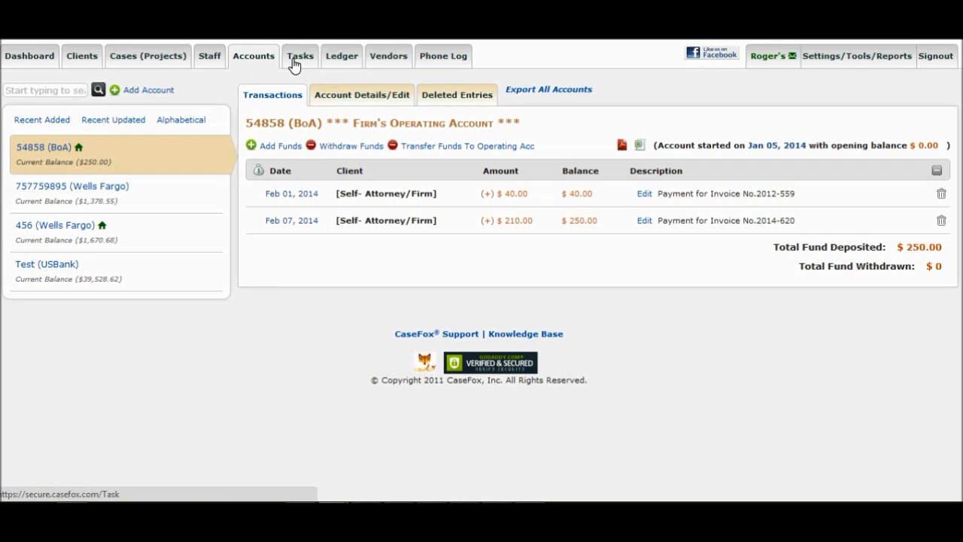